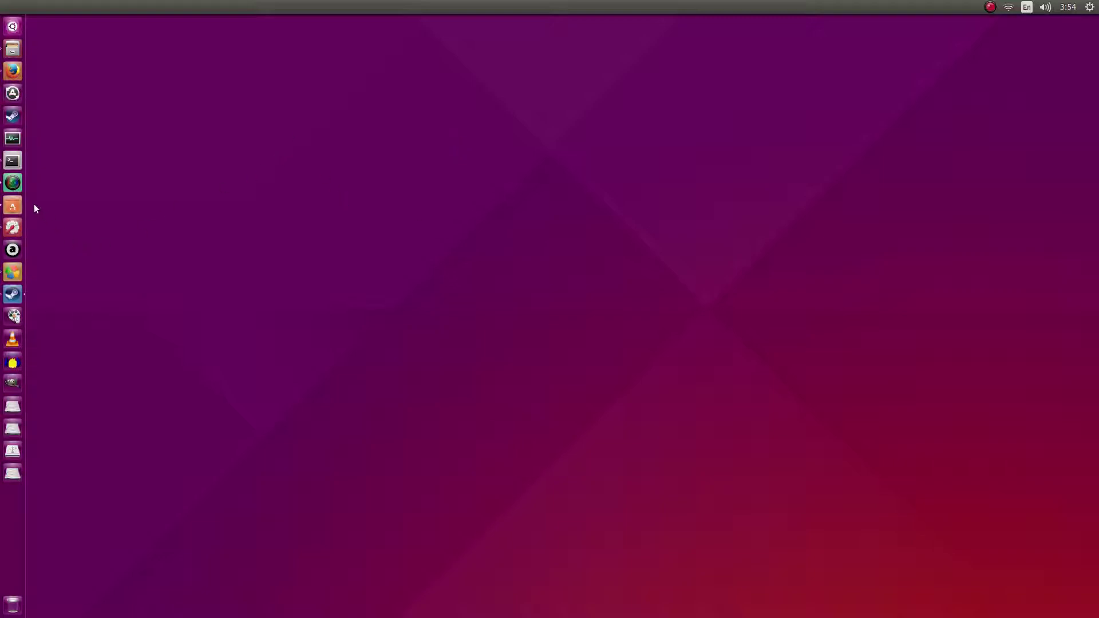
# Look up LÖVE's details page in the software store, then close the store
pyautogui.click(12, 205)
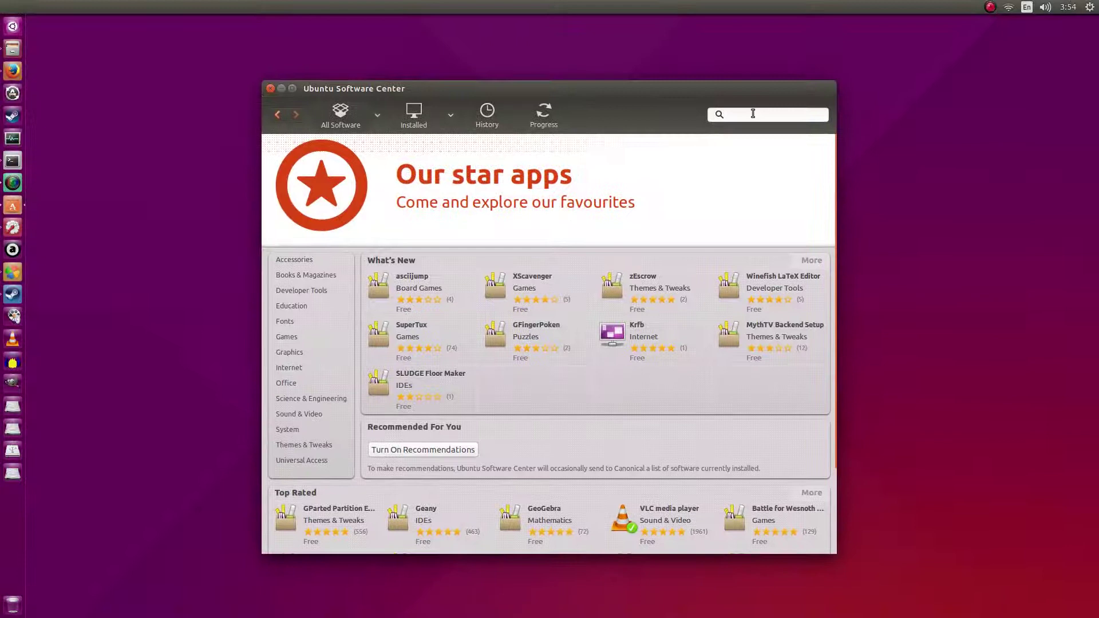
pyautogui.write('love')
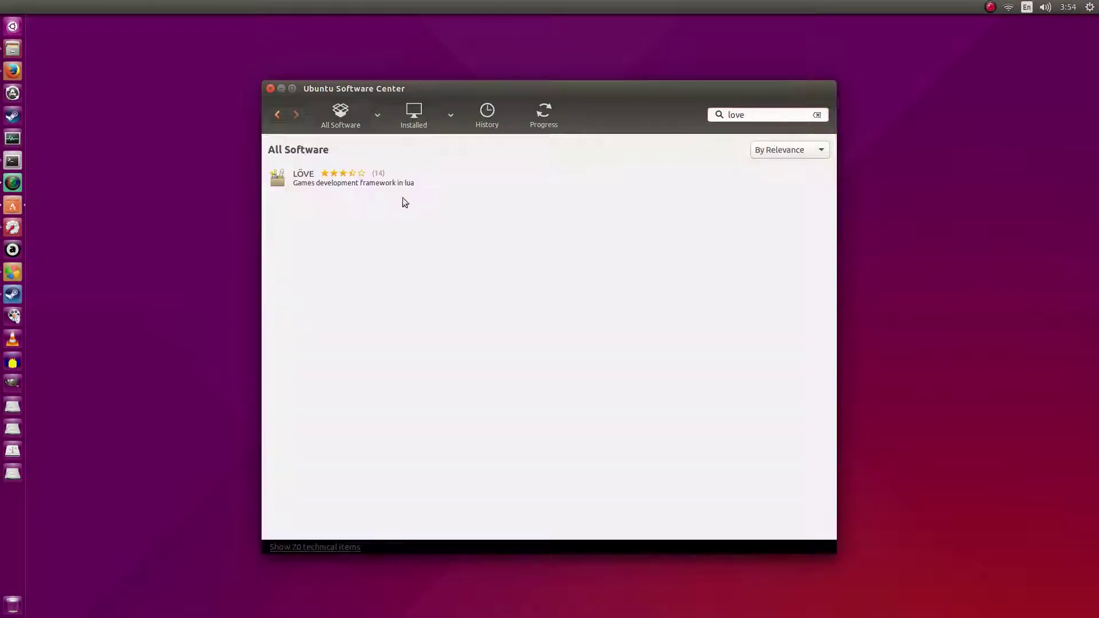
pyautogui.click(403, 184)
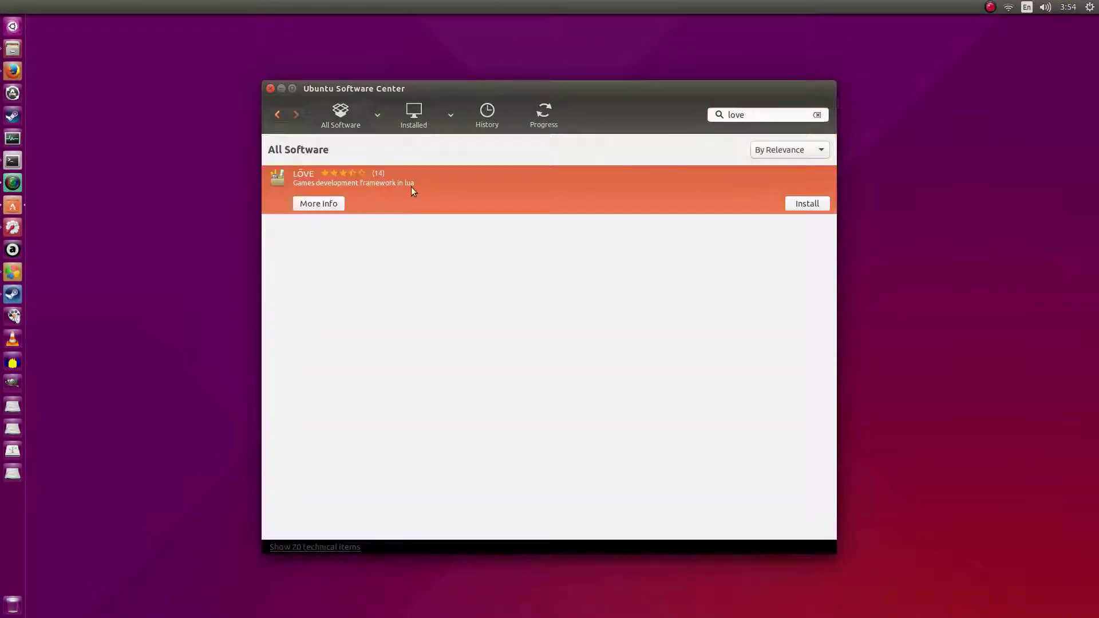
pyautogui.press('Return')
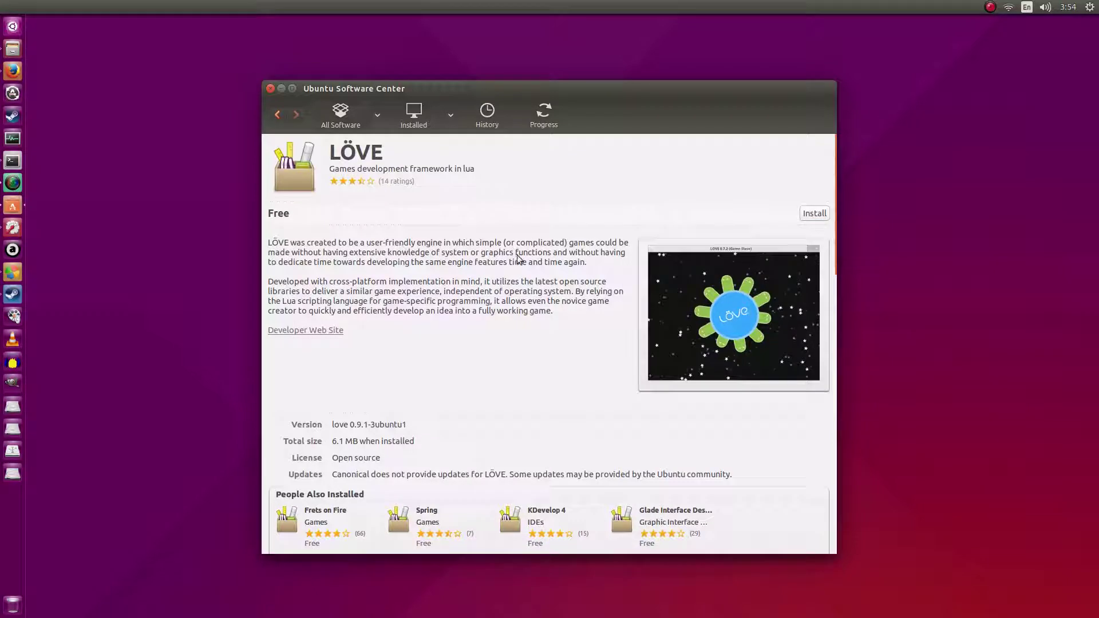
pyautogui.scroll(-1, 509, 302)
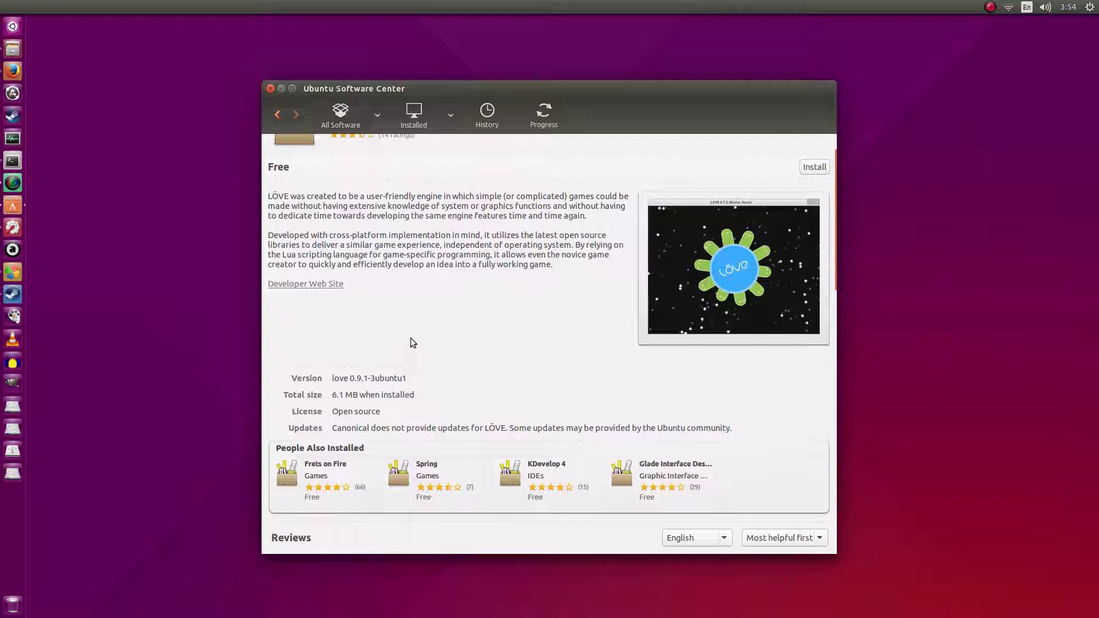
pyautogui.scroll(1, 421, 253)
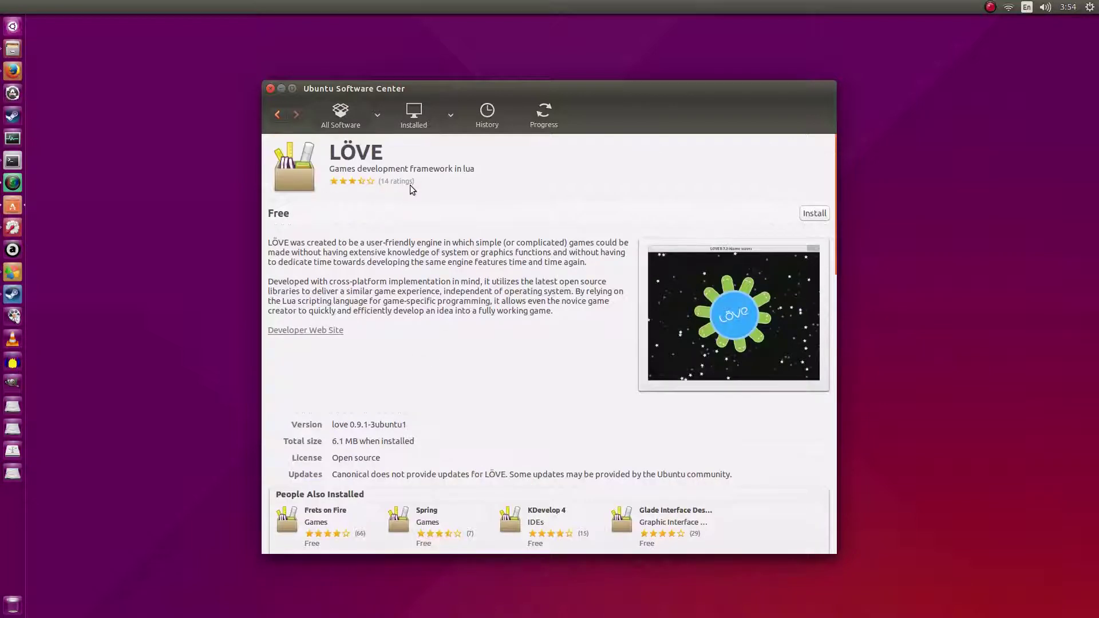
pyautogui.click(270, 88)
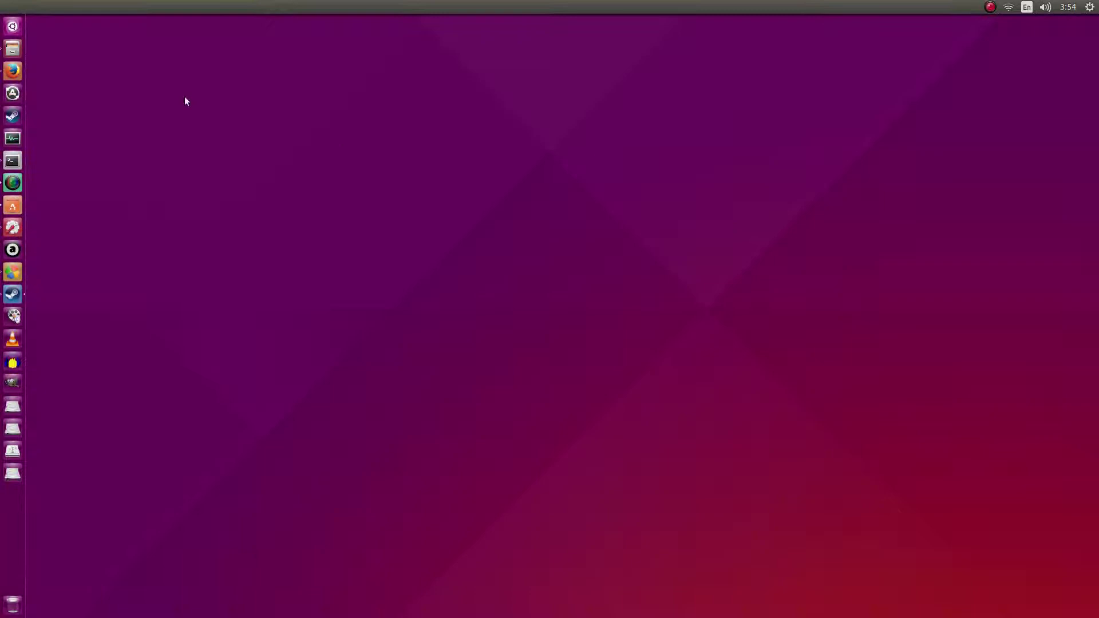
# Launch Firefox, search Google for love2d, and open the official LÖVE website
pyautogui.click(14, 70)
pyautogui.moveTo(238, 48); pyautogui.dragTo(549, 22)
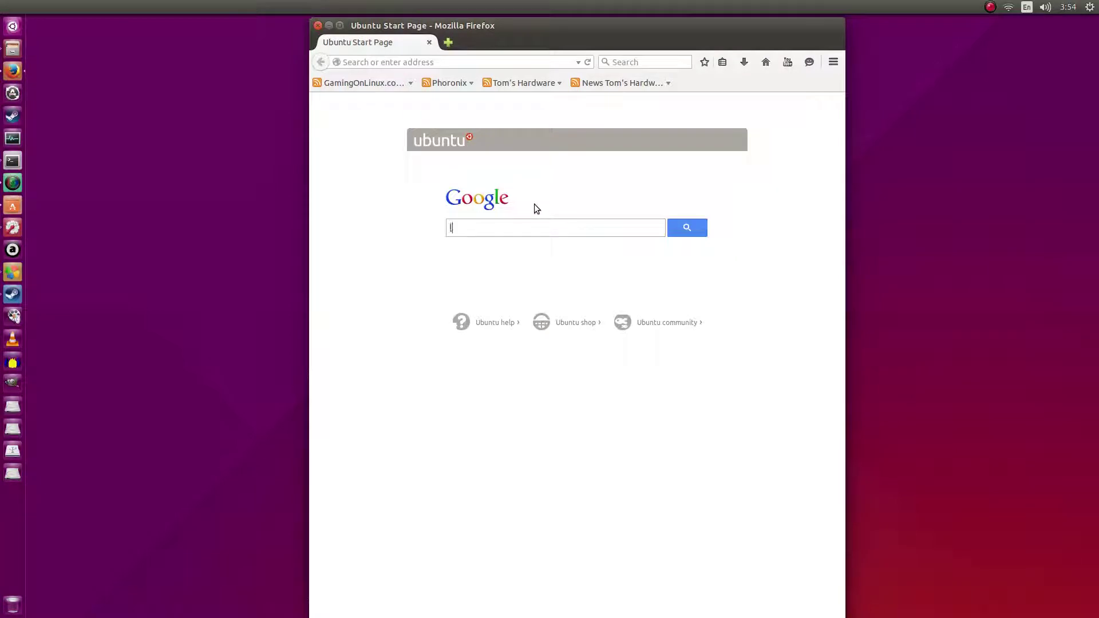
pyautogui.write('love2d')
pyautogui.press('Return')
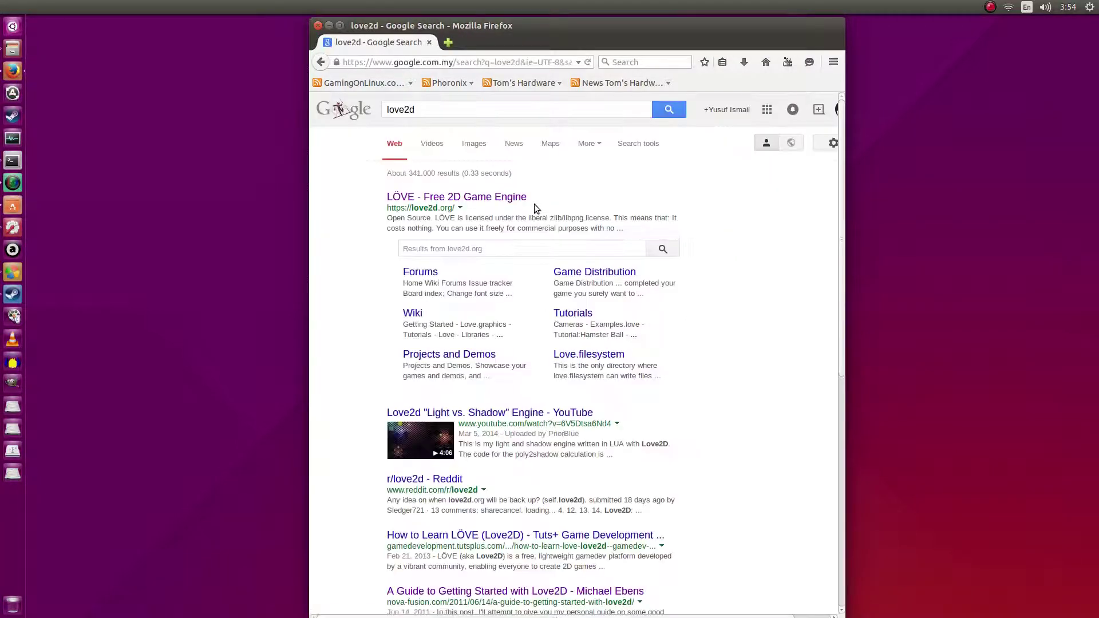
pyautogui.click(498, 200)
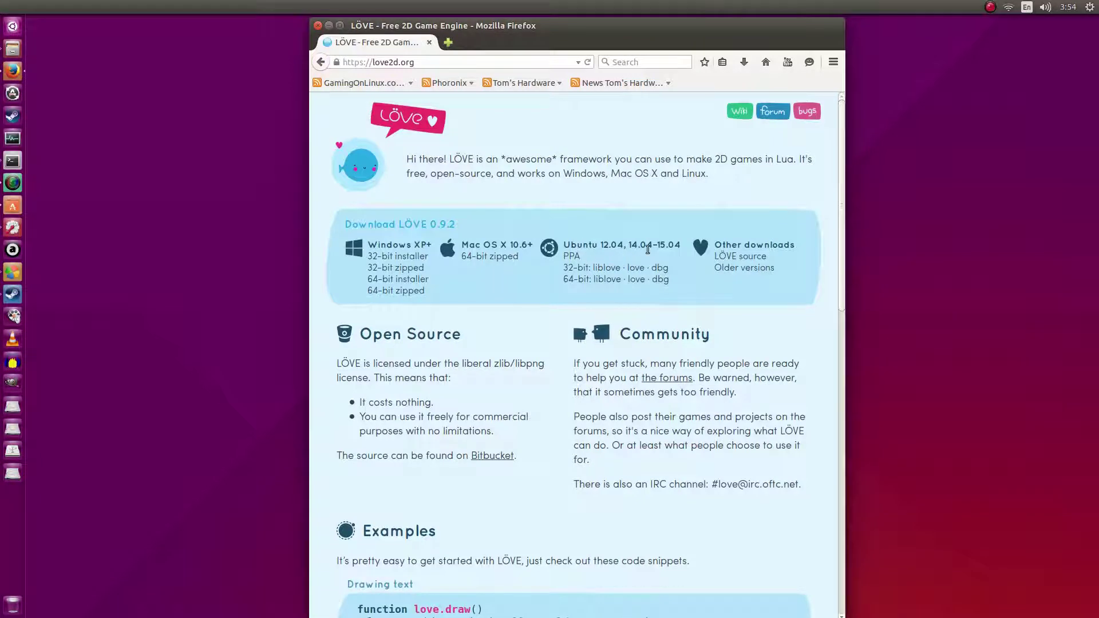
# Open the Launchpad PPA page, select ppa:bartbes/love-stable, and open a terminal
pyautogui.click(571, 257)
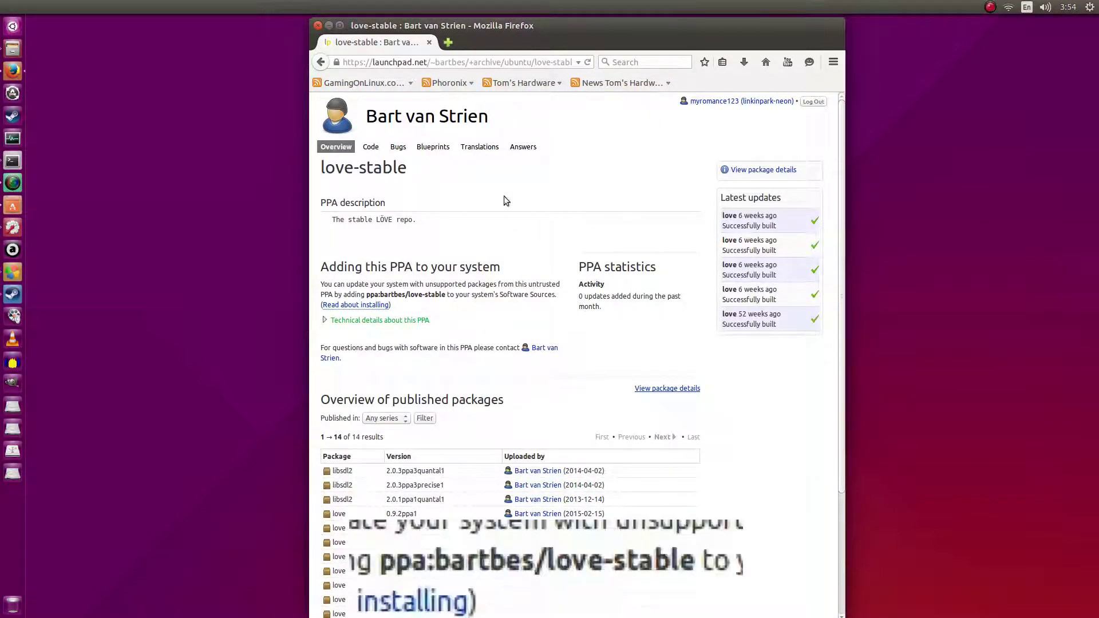
pyautogui.moveTo(367, 295); pyautogui.dragTo(445, 295)
pyautogui.hotkey('ctrl', 'c')
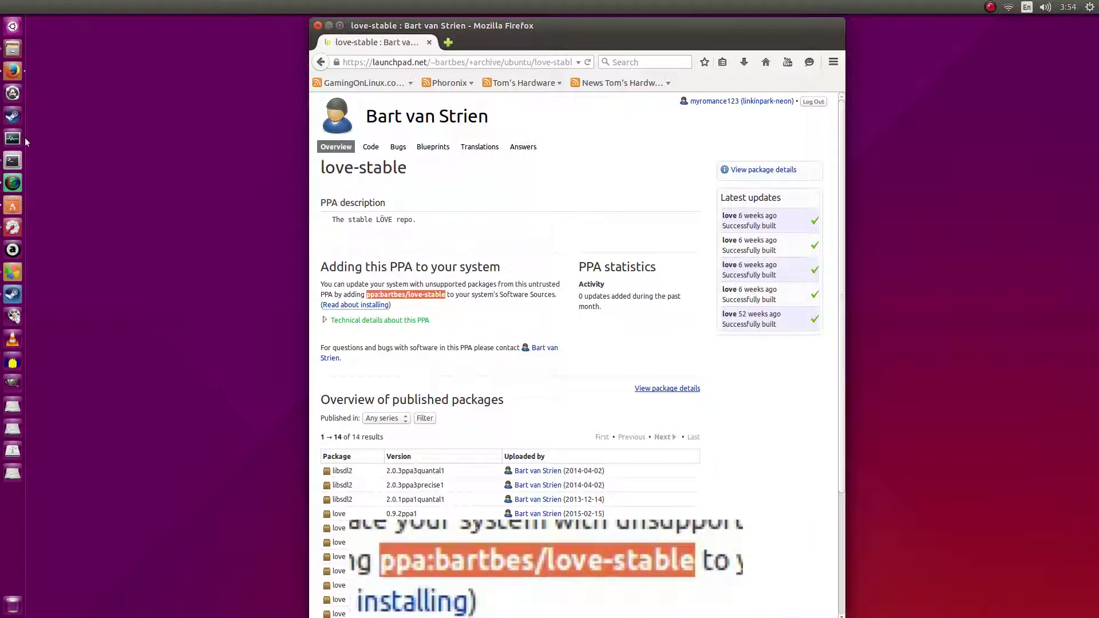
pyautogui.click(14, 160)
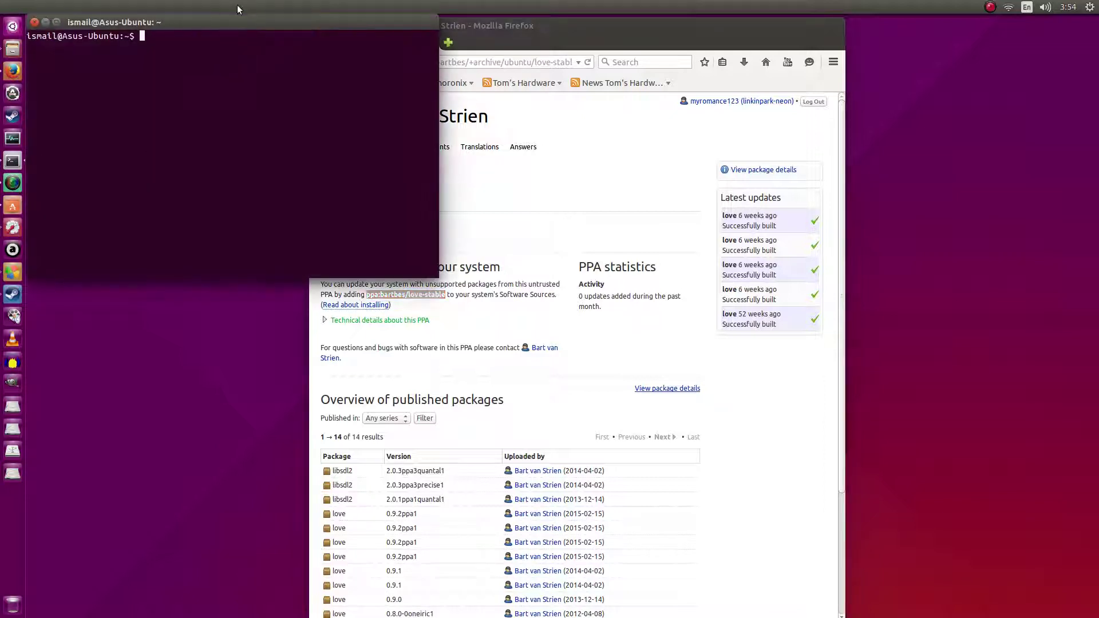
pyautogui.moveTo(238, 21); pyautogui.dragTo(789, 162)
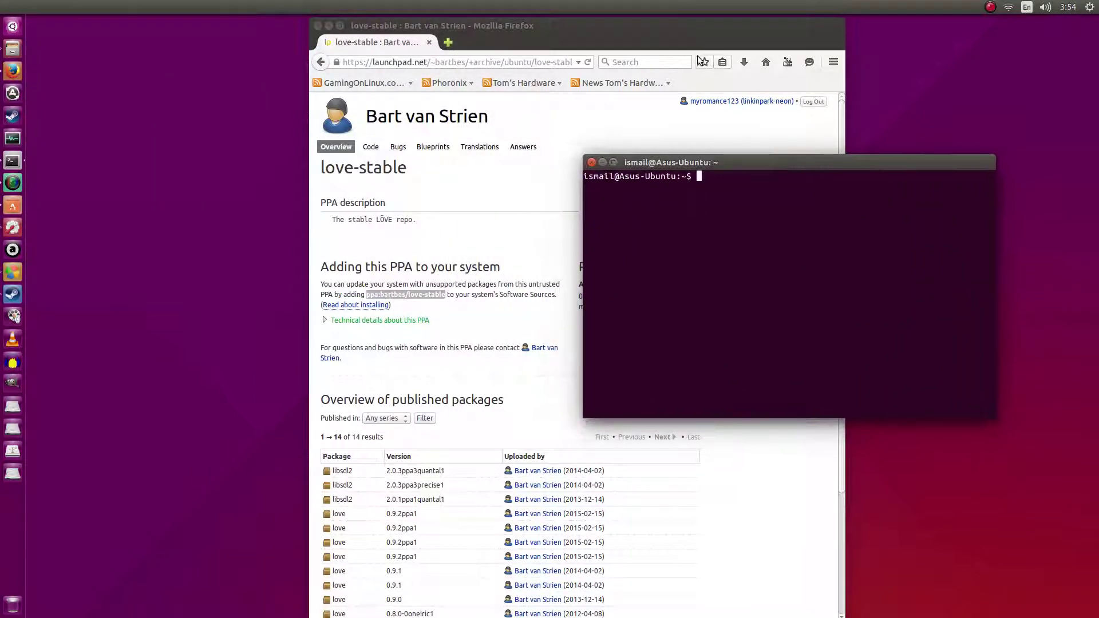
pyautogui.click(680, 21)
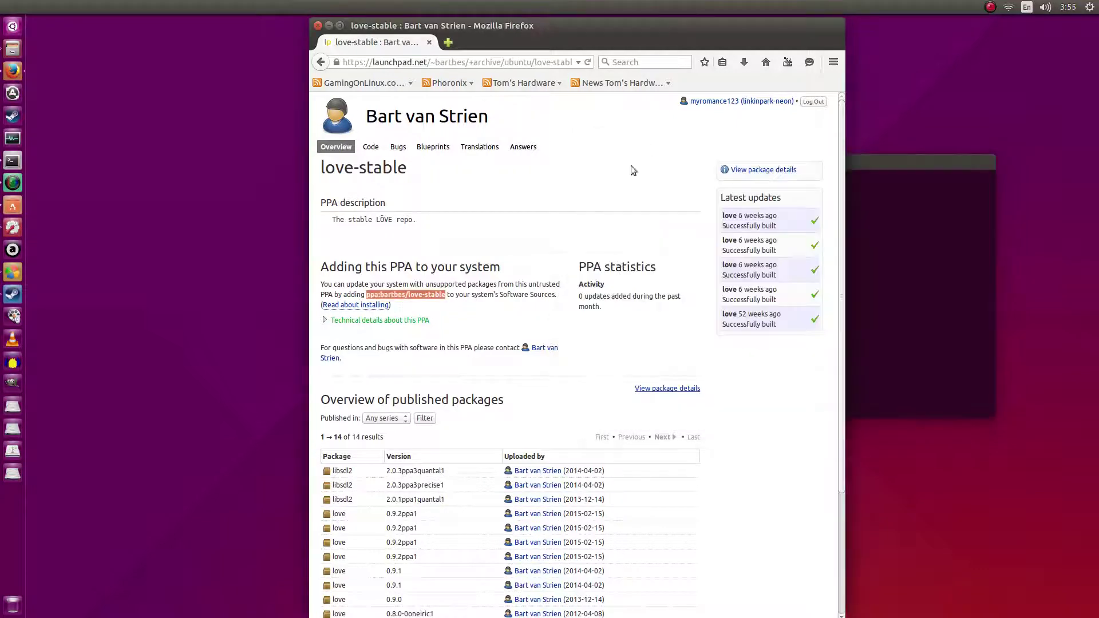
# Copy ppa:bartbes/love-stable, close Firefox, and centre the terminal window
pyautogui.rightClick(433, 296)
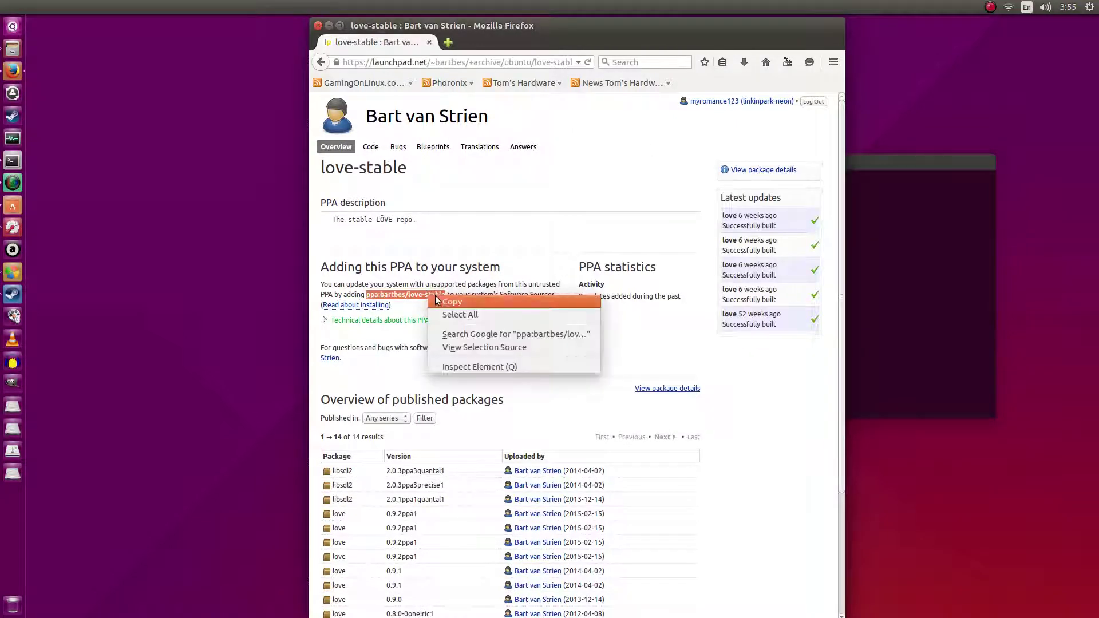
pyautogui.click(447, 301)
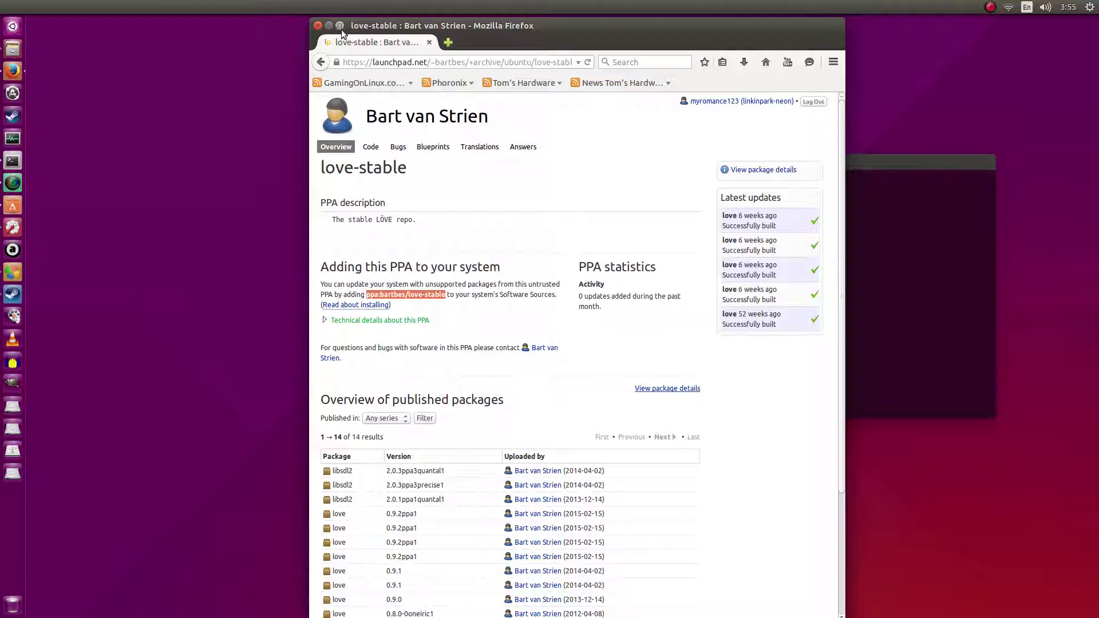
pyautogui.click(318, 25)
pyautogui.moveTo(746, 158); pyautogui.dragTo(484, 165)
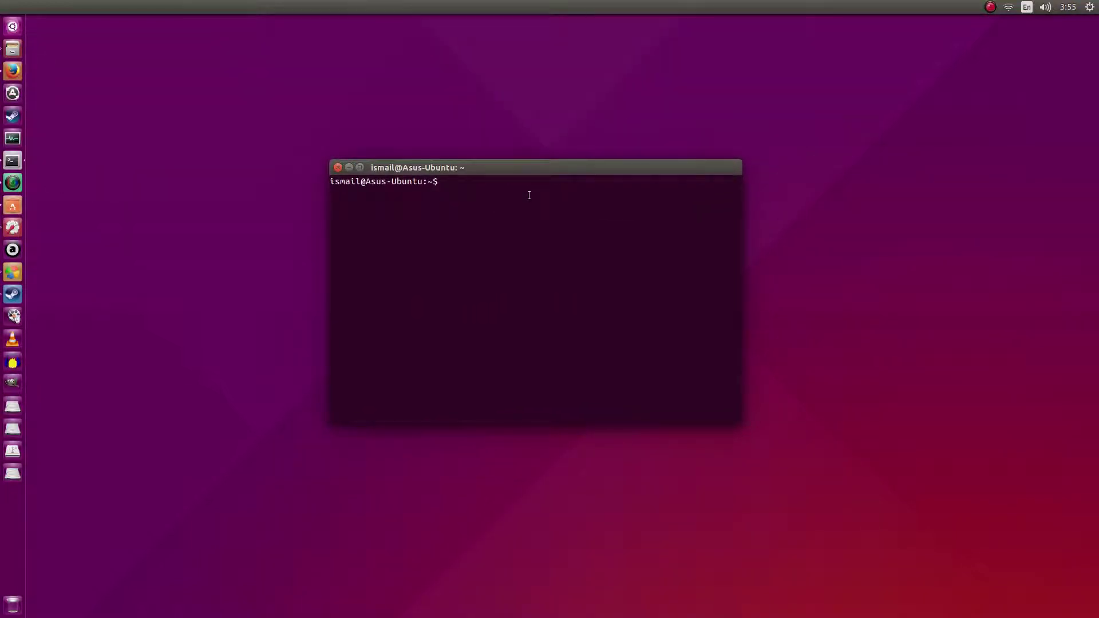
pyautogui.write('sudo')
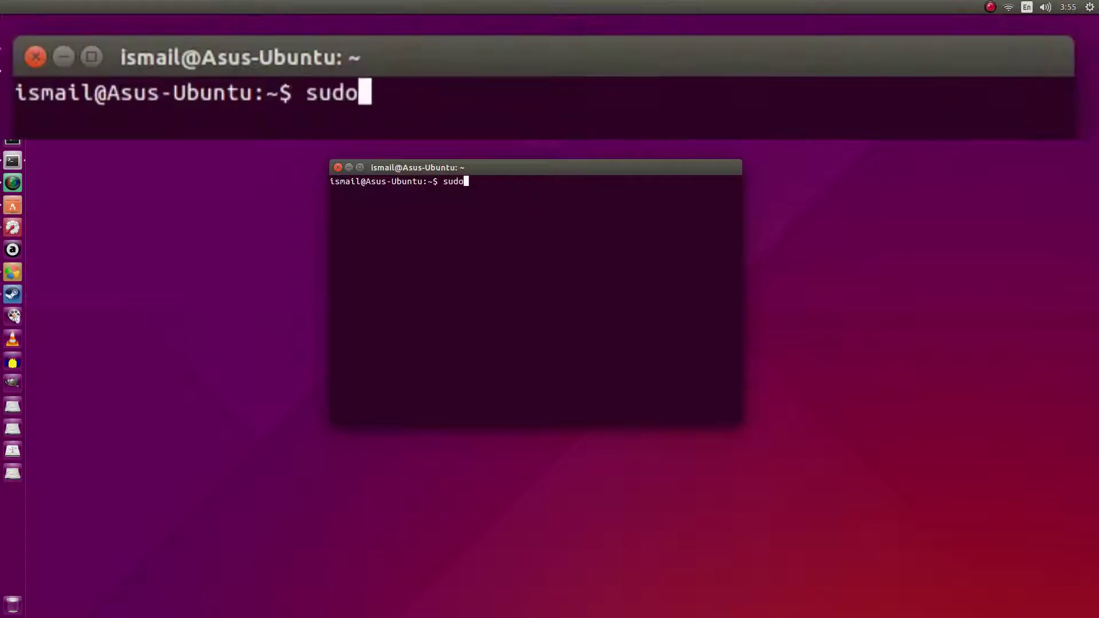
pyautogui.write(' apt-ge')
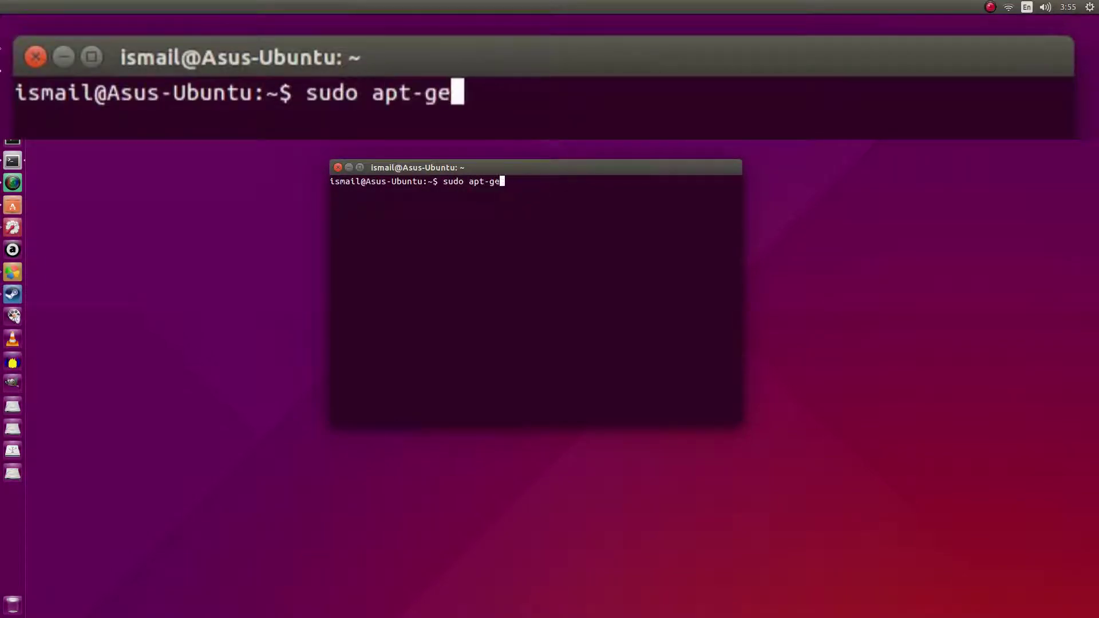
# Run sudo apt-add-repository with the pasted ppa:bartbes/love-stable, entering the password and confirming
pyautogui.press('BackSpace')
pyautogui.press('BackSpace')
pyautogui.write('add-reposit')
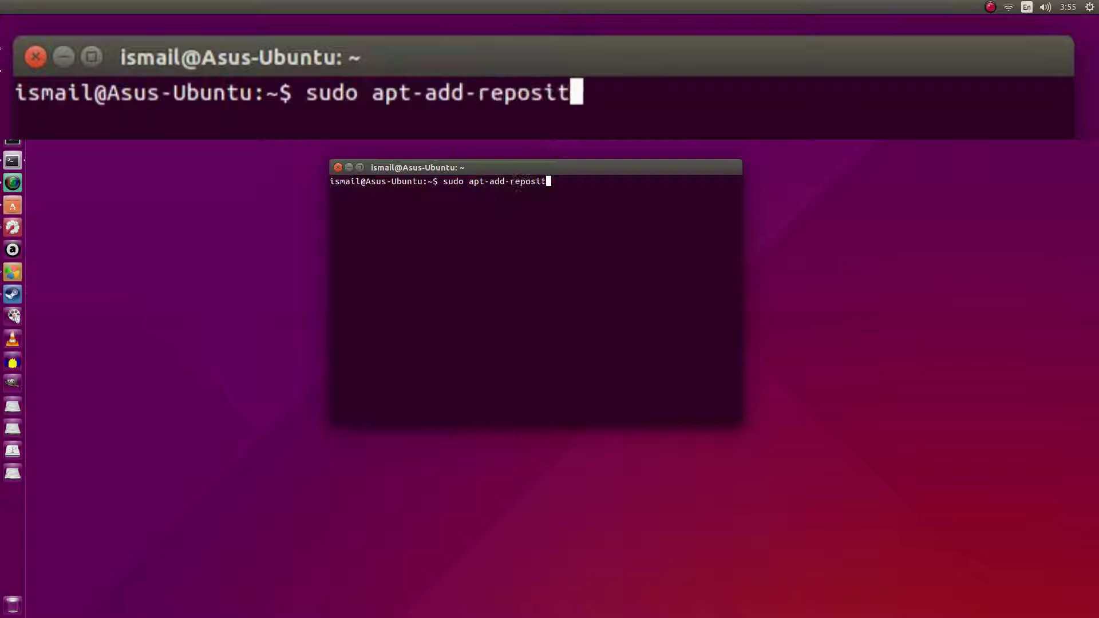
pyautogui.write('ory')
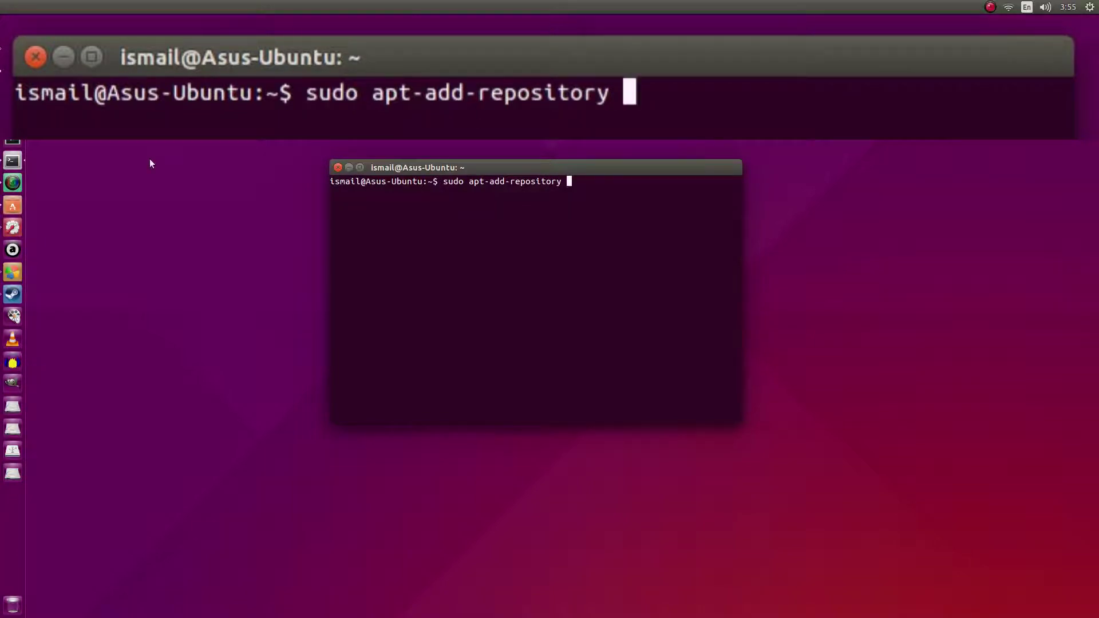
pyautogui.rightClick(504, 264)
pyautogui.click(546, 296)
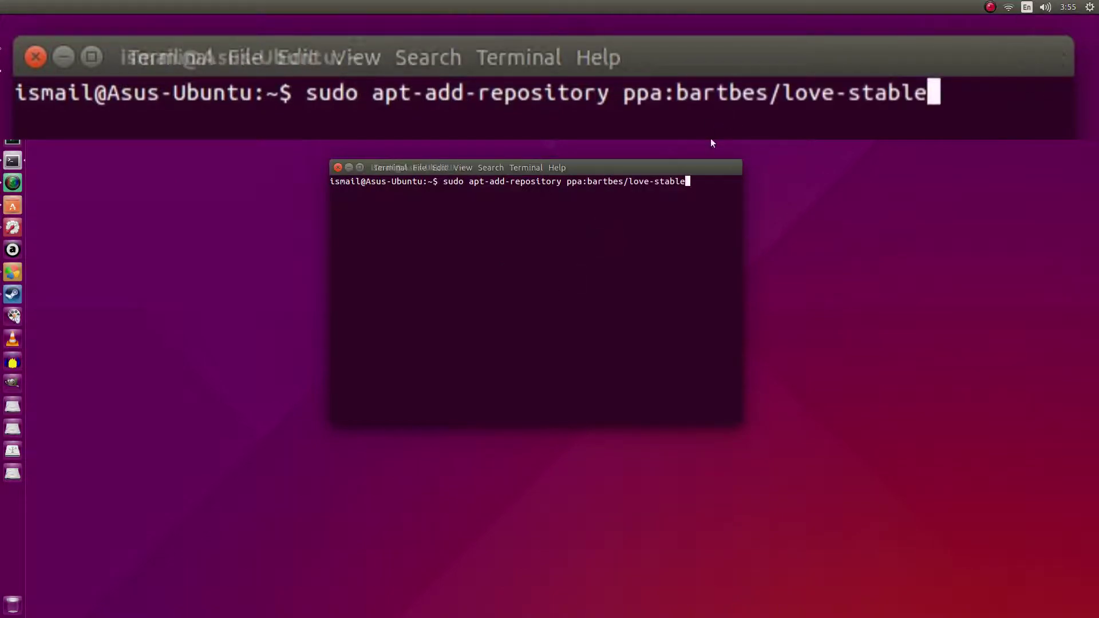
pyautogui.press('Return')
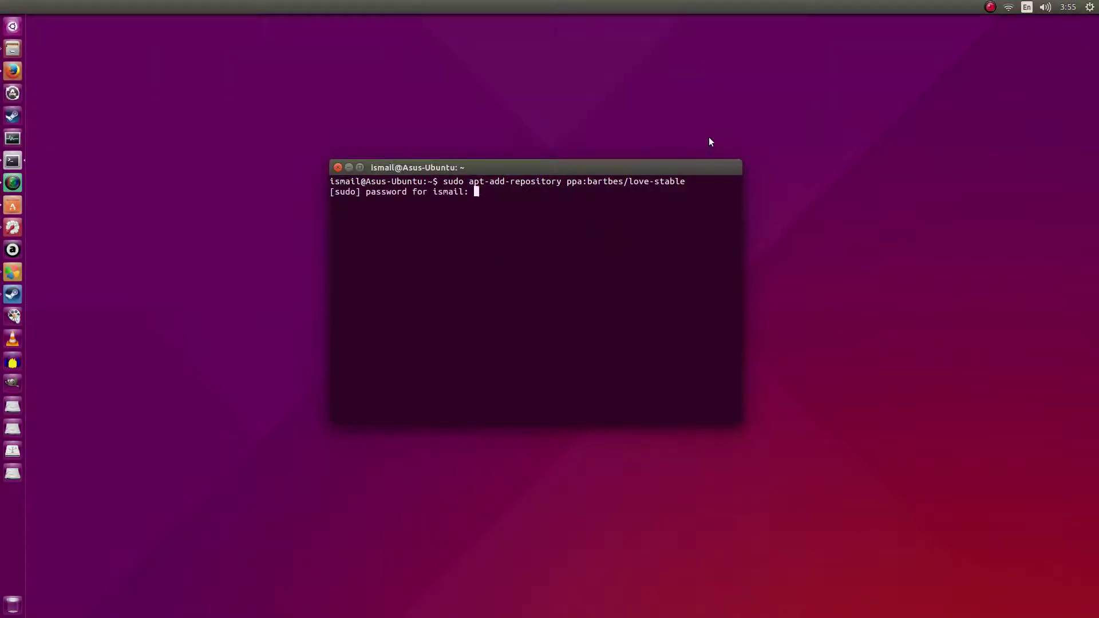
pyautogui.press('Return')
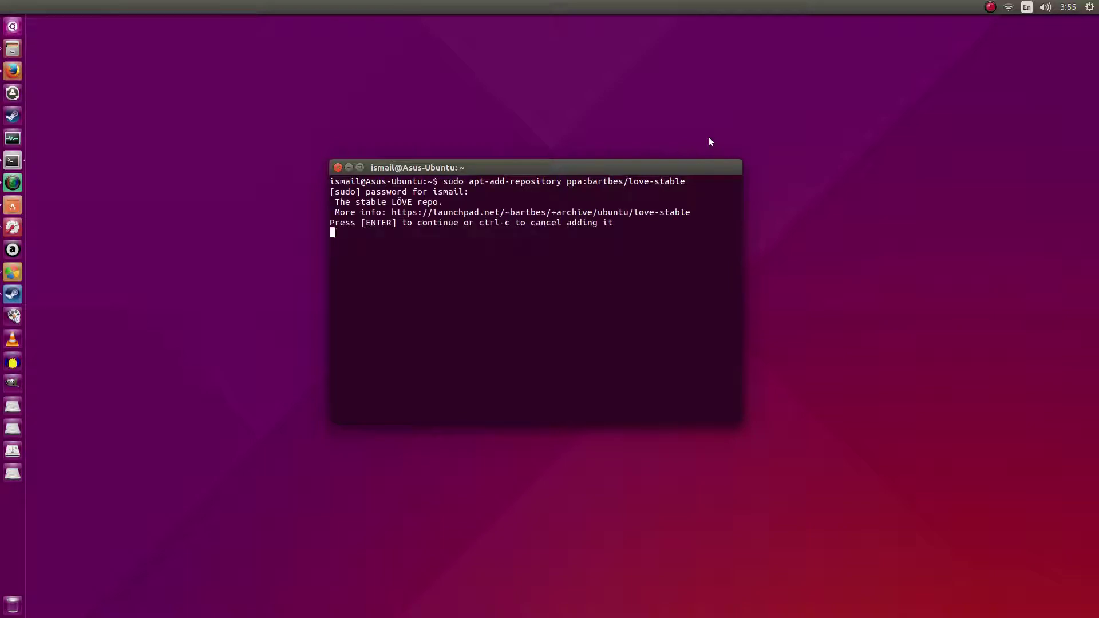
pyautogui.press('Return')
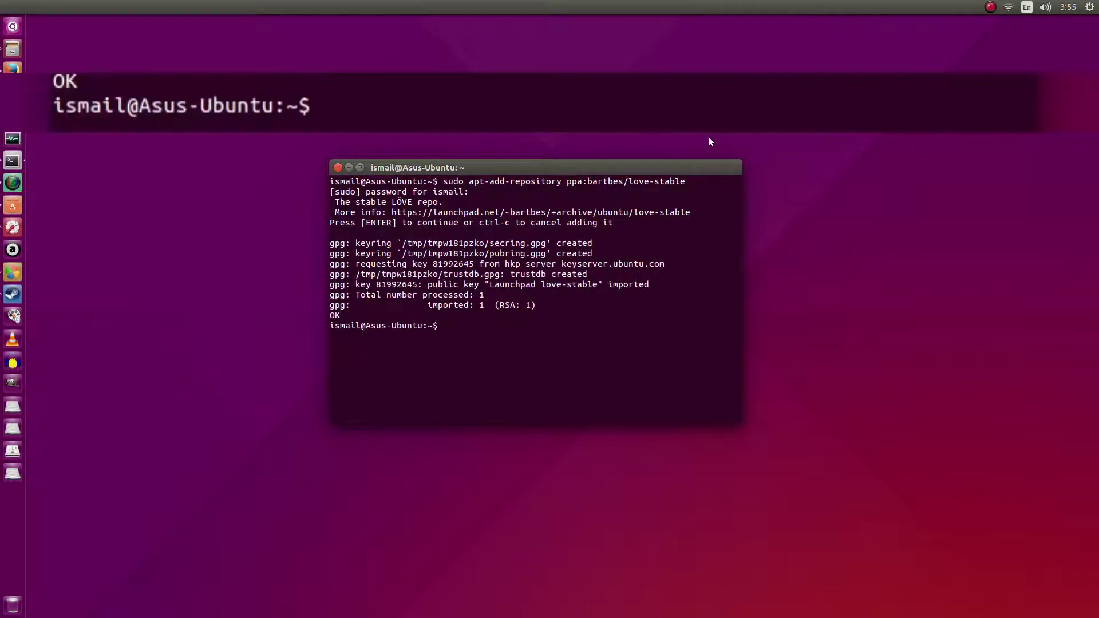
pyautogui.write('sudo apt')
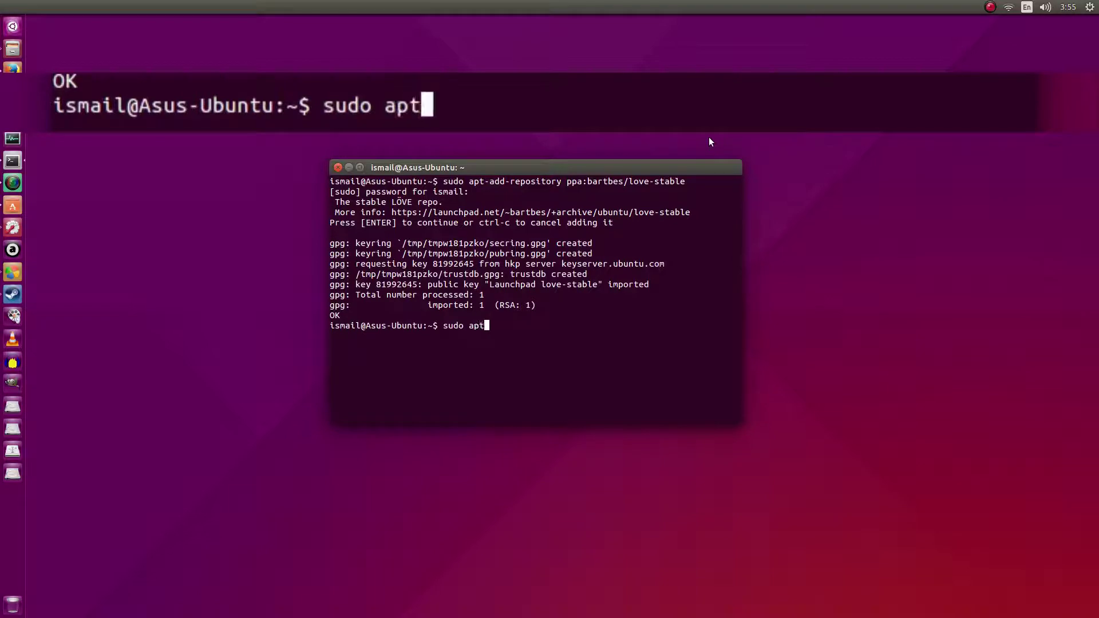
pyautogui.write('-')
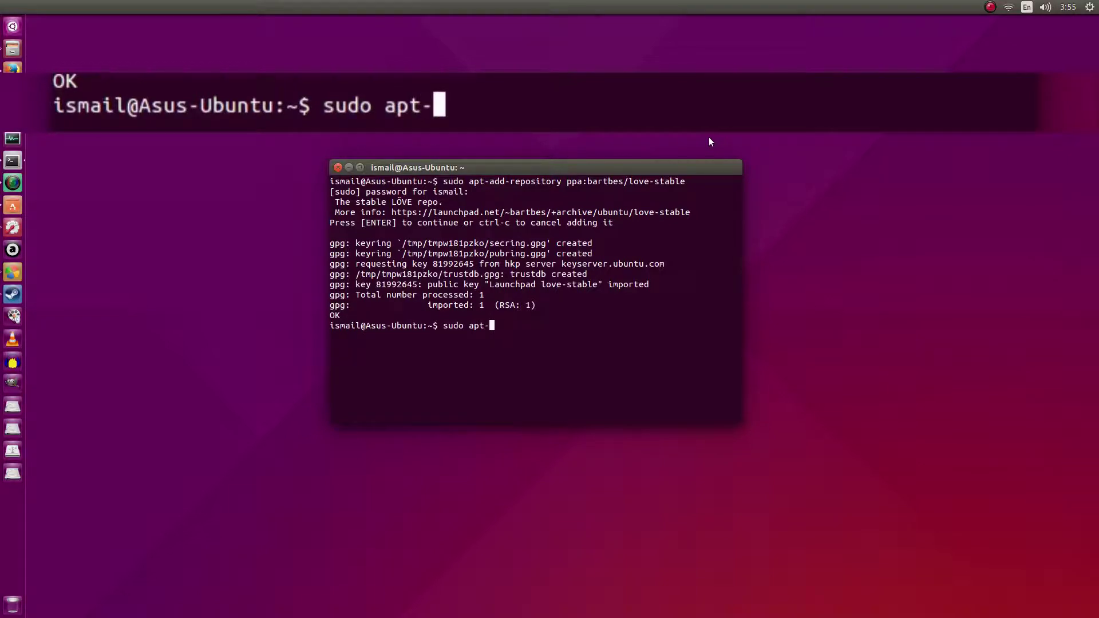
pyautogui.write('get update')
# Run sudo apt-get update and wait until the package lists are read
pyautogui.press('Return')
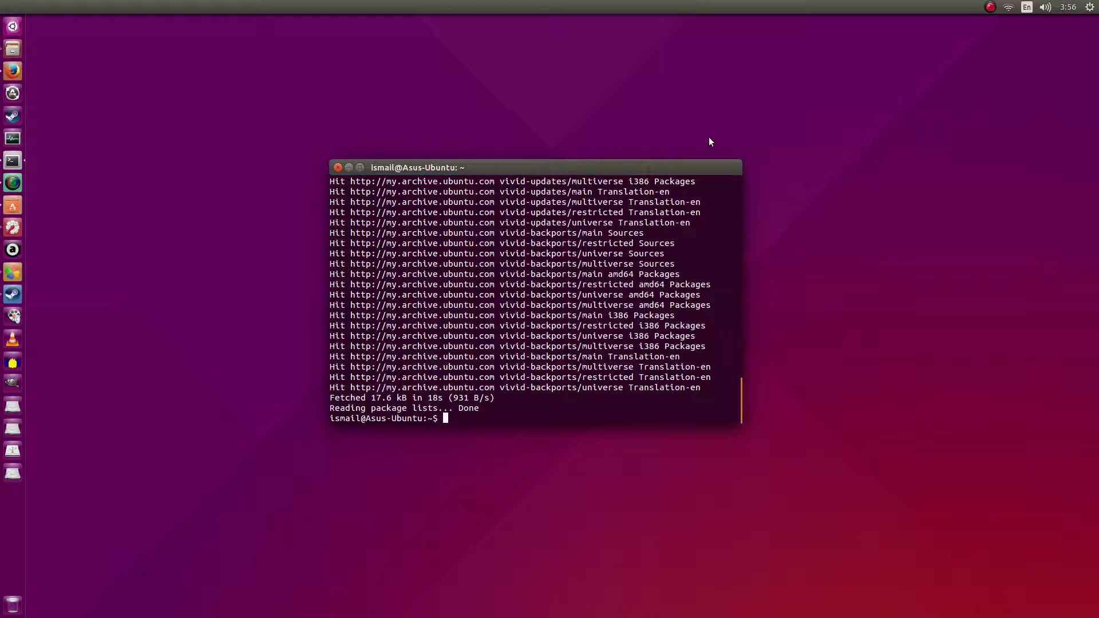
pyautogui.write('clear')
# Clear the screen, then run sudo apt-get install love and confirm with y
pyautogui.press('Return')
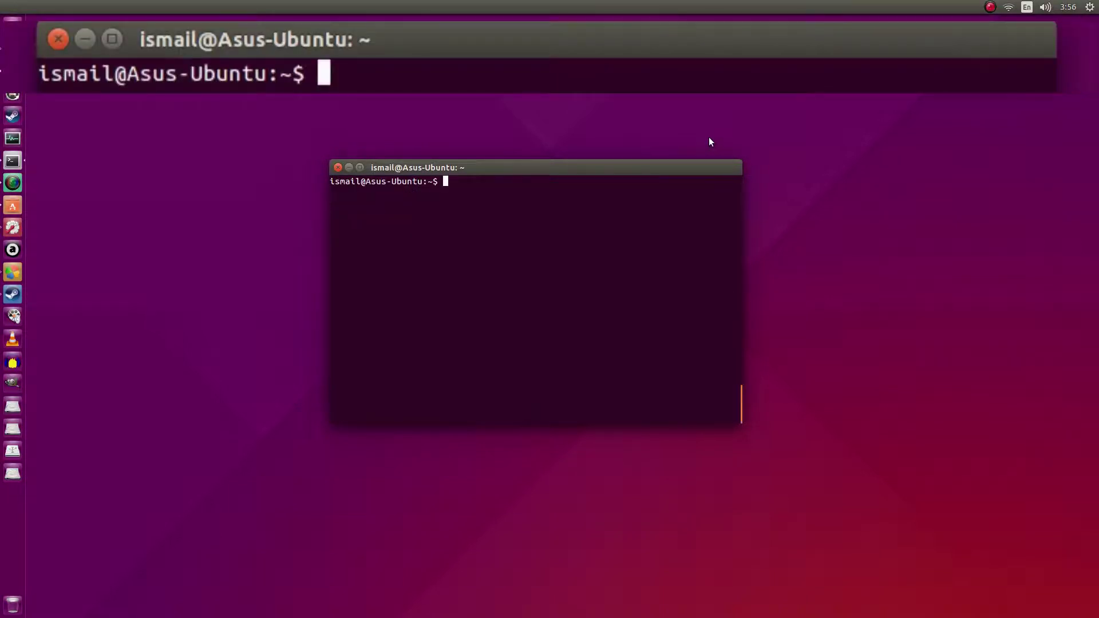
pyautogui.write('sudo apt-get')
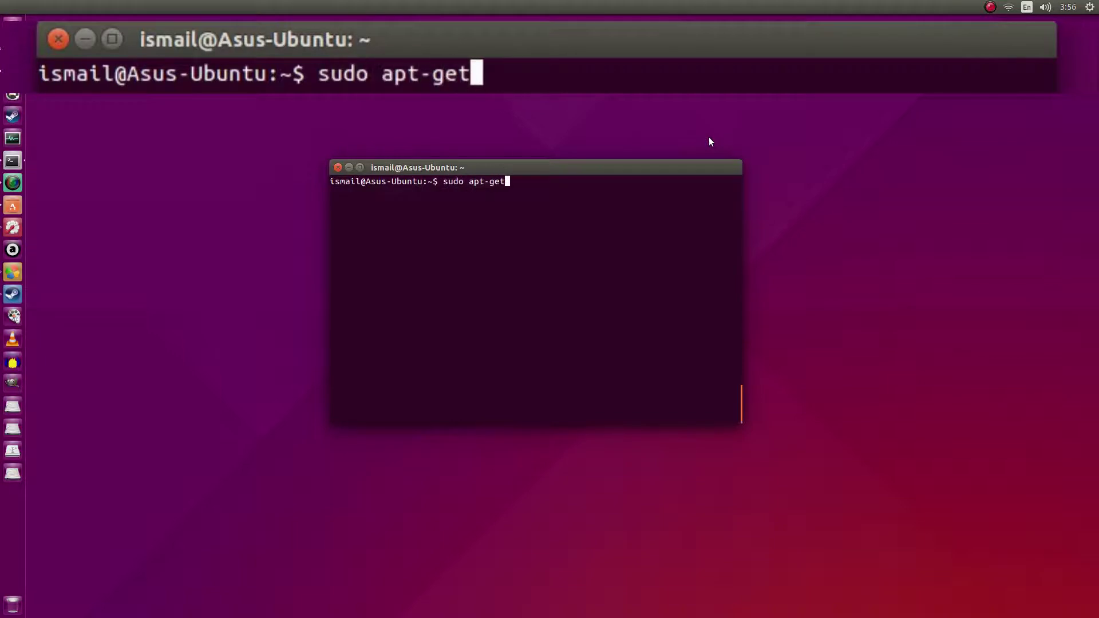
pyautogui.write(' install love')
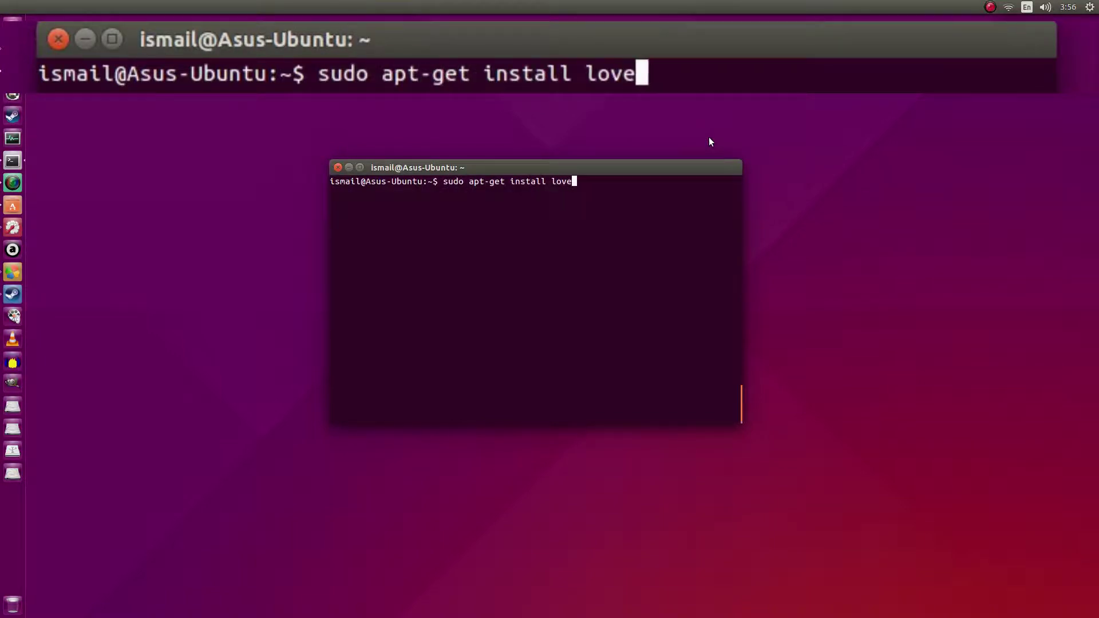
pyautogui.write('2d')
pyautogui.press('BackSpace')
pyautogui.press('BackSpace')
pyautogui.press('BackSpace')
pyautogui.write('e')
pyautogui.press('Return')
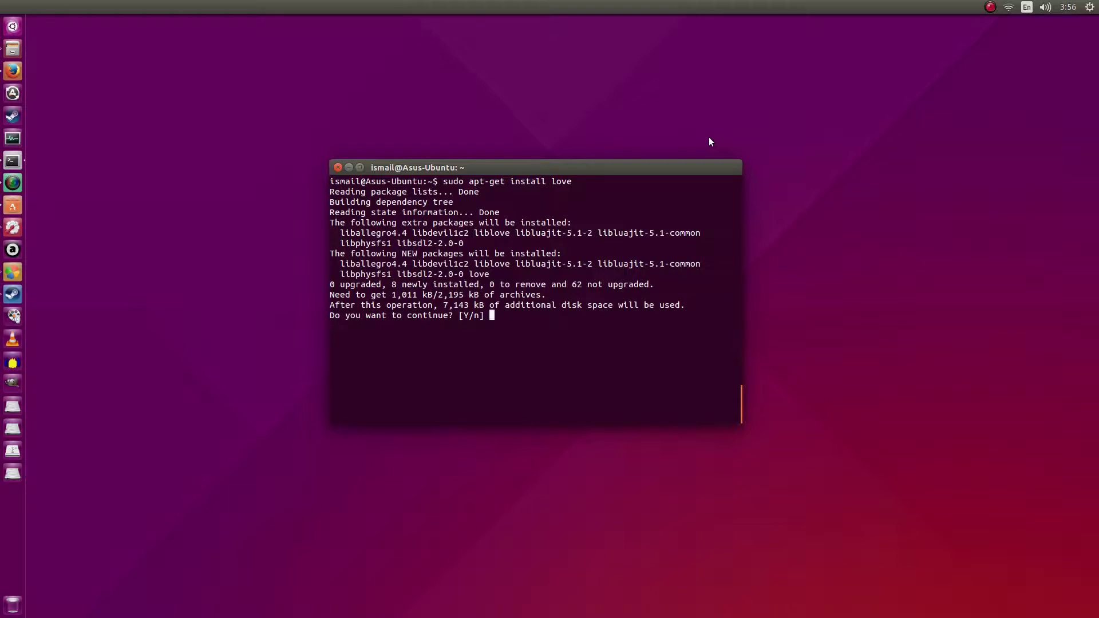
pyautogui.write('y')
pyautogui.press('Return')
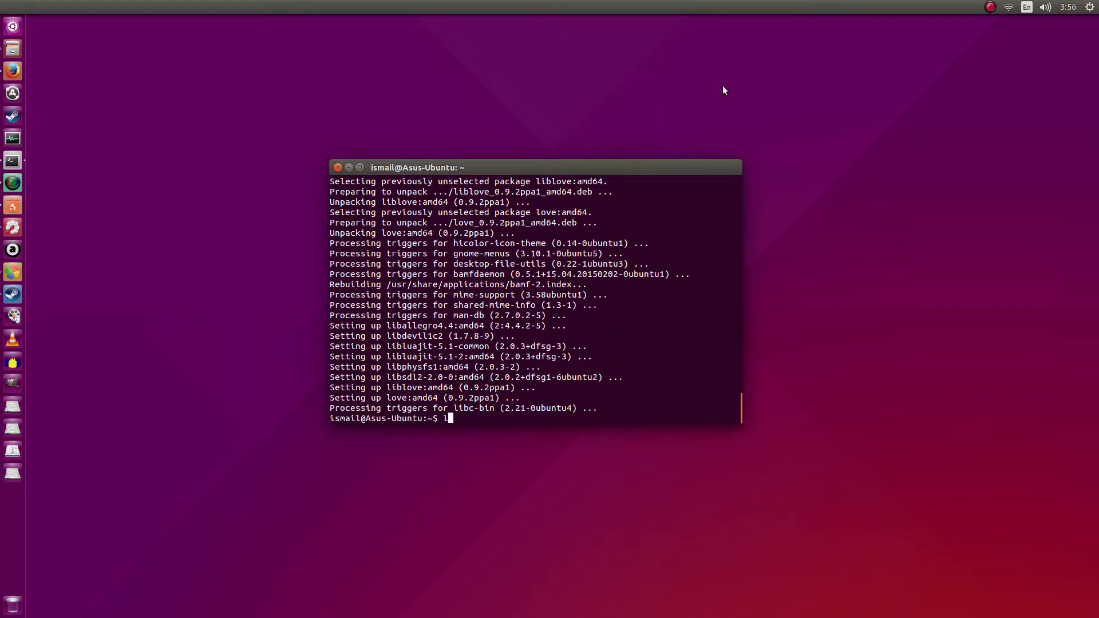
pyautogui.write('love')
# Launch love from the terminal, reposition the Baby Inspector window, then close it
pyautogui.press('Return')
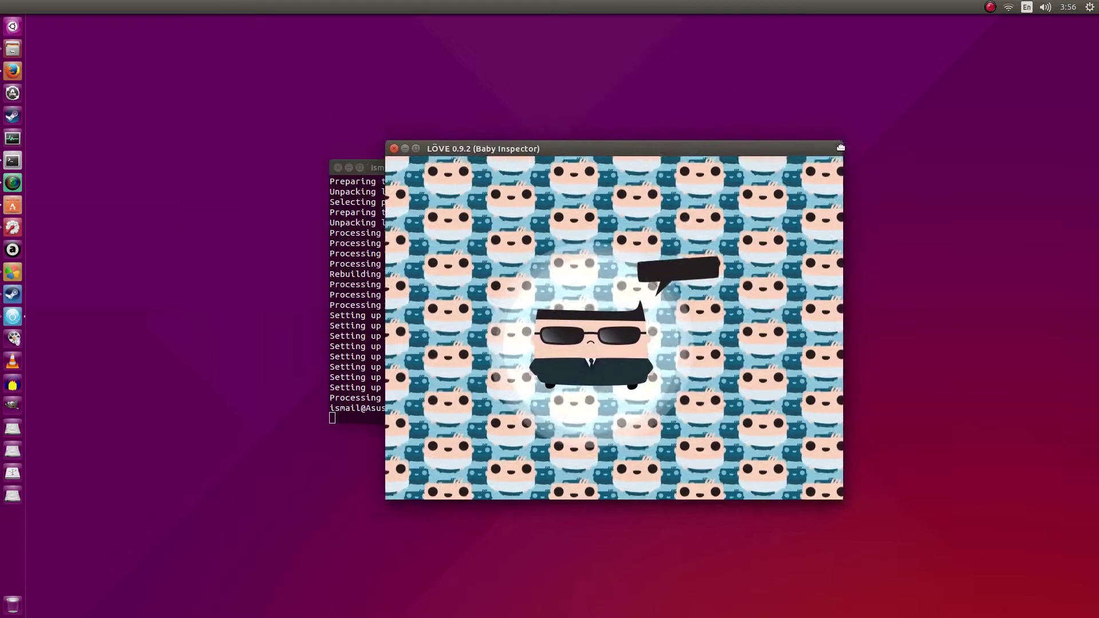
pyautogui.moveTo(635, 151)
pyautogui.mouseDown()
pyautogui.moveTo(737, 118)
pyautogui.moveTo(696, 126)
pyautogui.mouseUp()
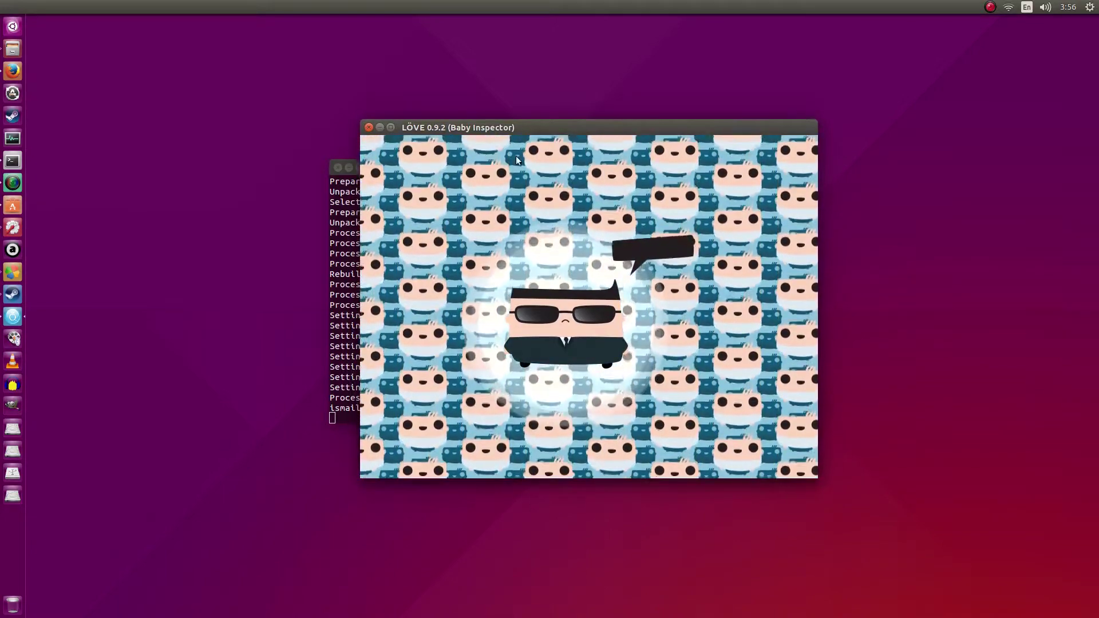
pyautogui.moveTo(553, 122); pyautogui.dragTo(513, 98)
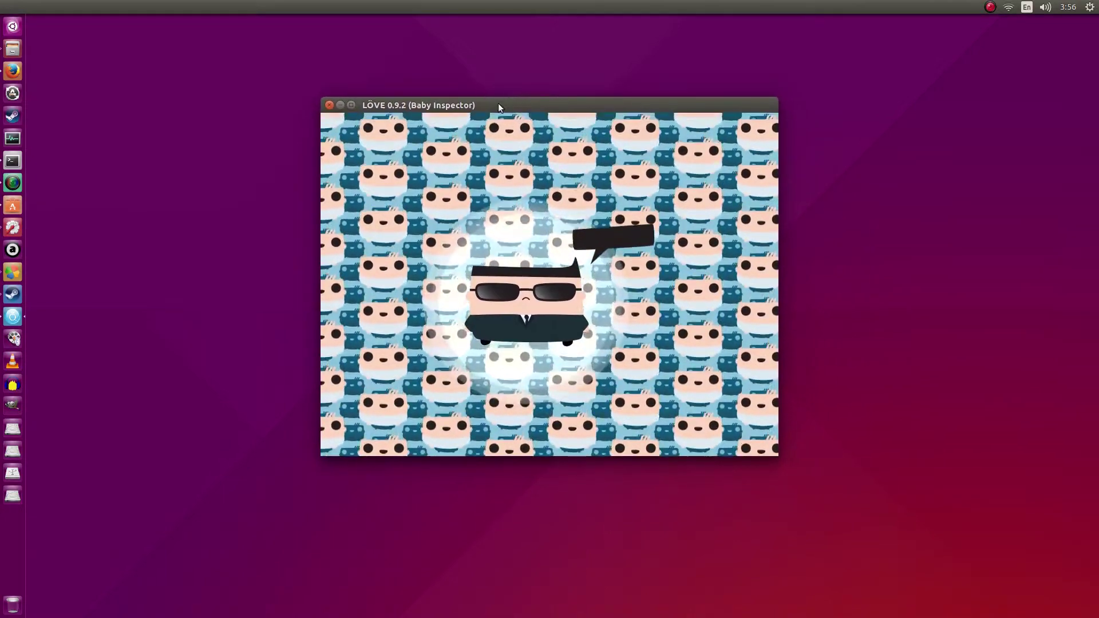
pyautogui.click(330, 106)
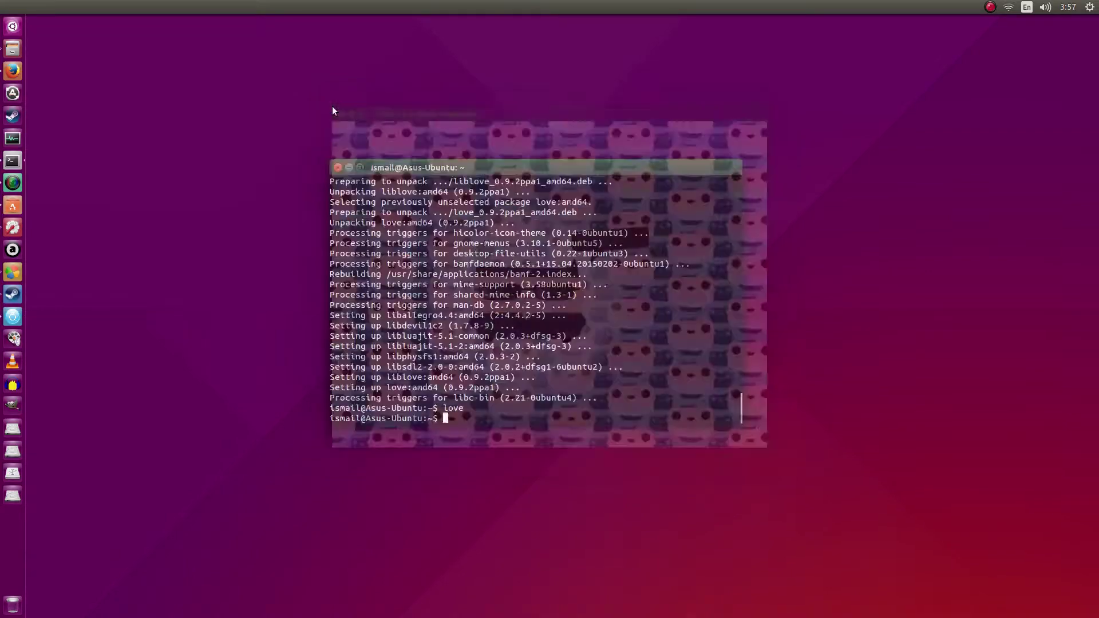